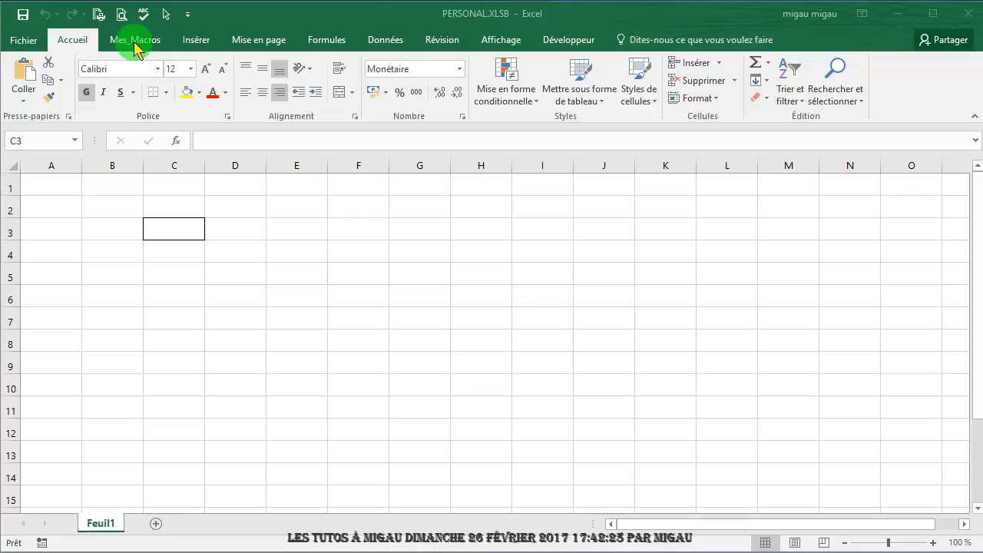
{"action": "left_click", "coordinate": [136, 43]}
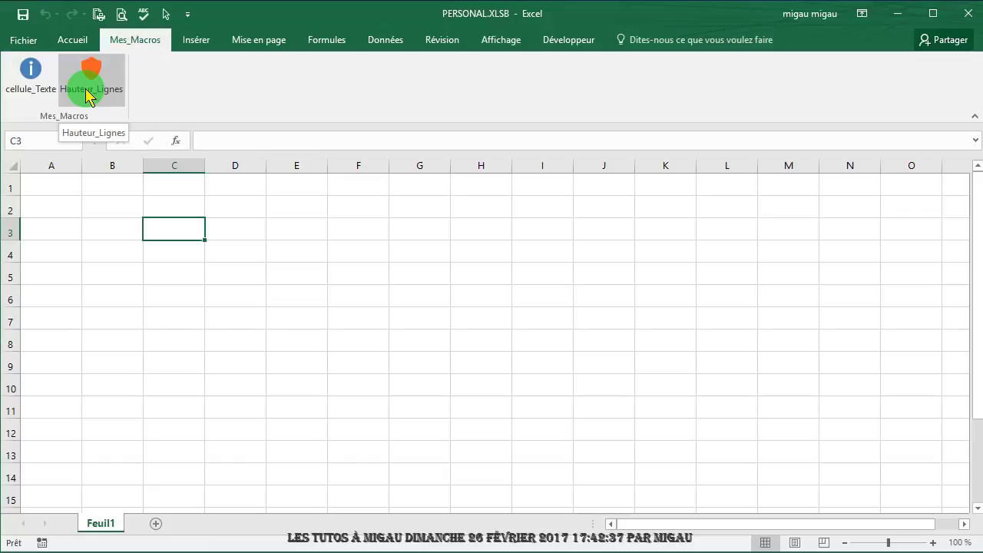
{"action": "left_click", "coordinate": [69, 37]}
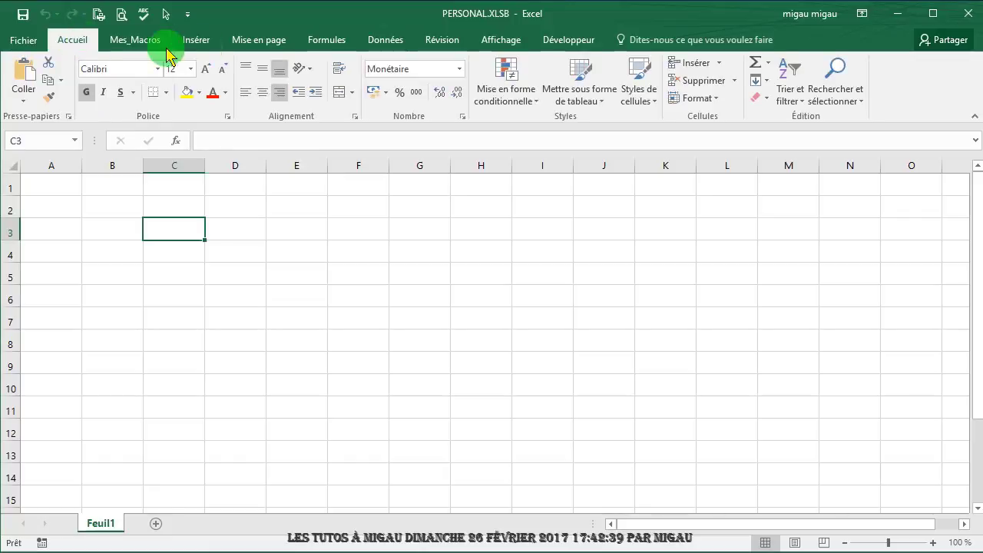
Start recording a macro named Cellule_Nombre, stored in the Classeur de macros personnelles.
{"action": "left_click", "coordinate": [570, 43]}
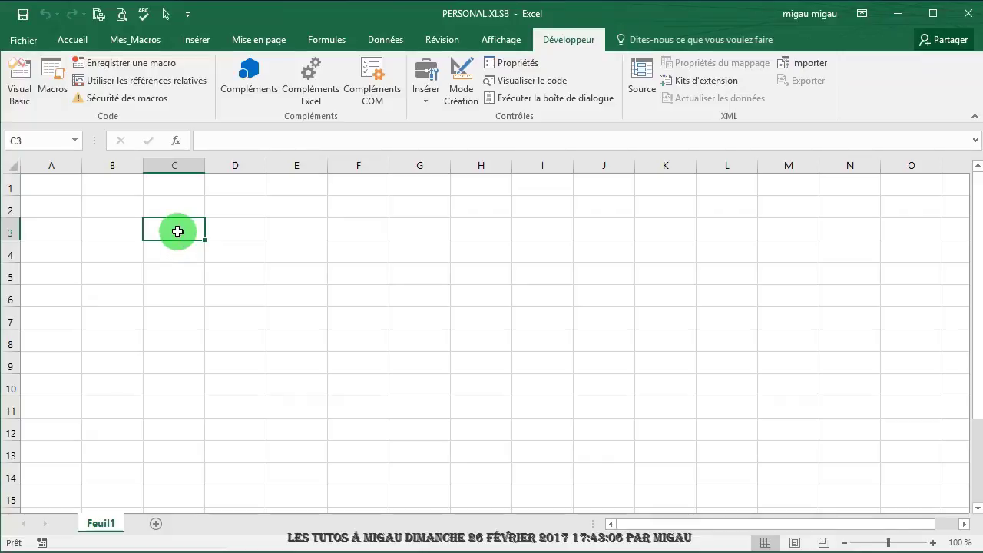
{"action": "left_click", "coordinate": [136, 64]}
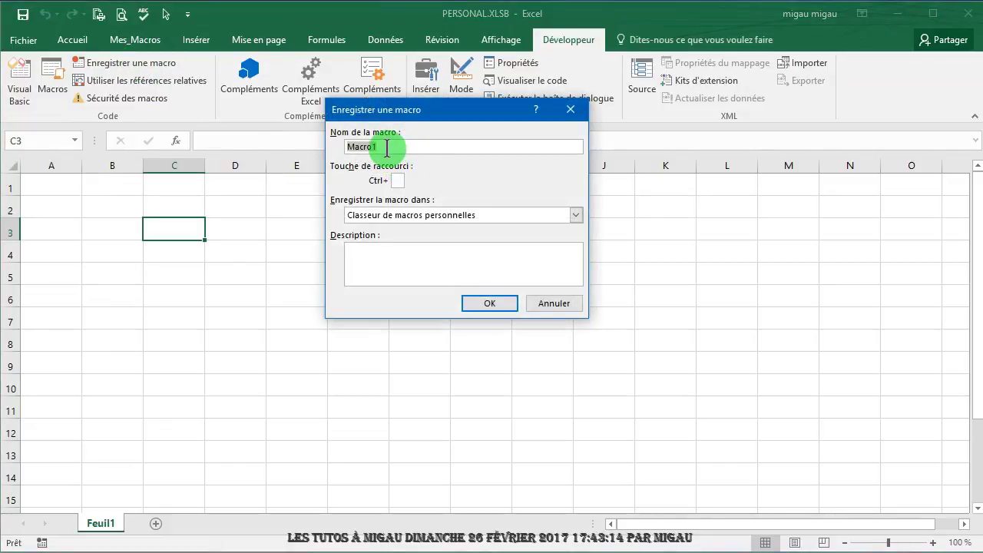
{"action": "left_click_drag", "start_coordinate": [387, 148], "coordinate": [327, 152]}
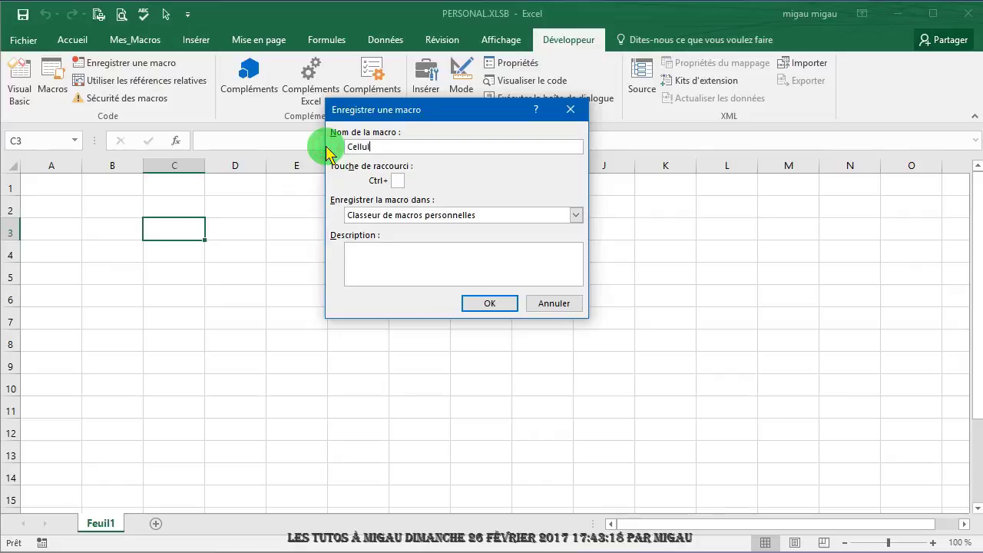
{"action": "type", "text": "Cellule_N"}
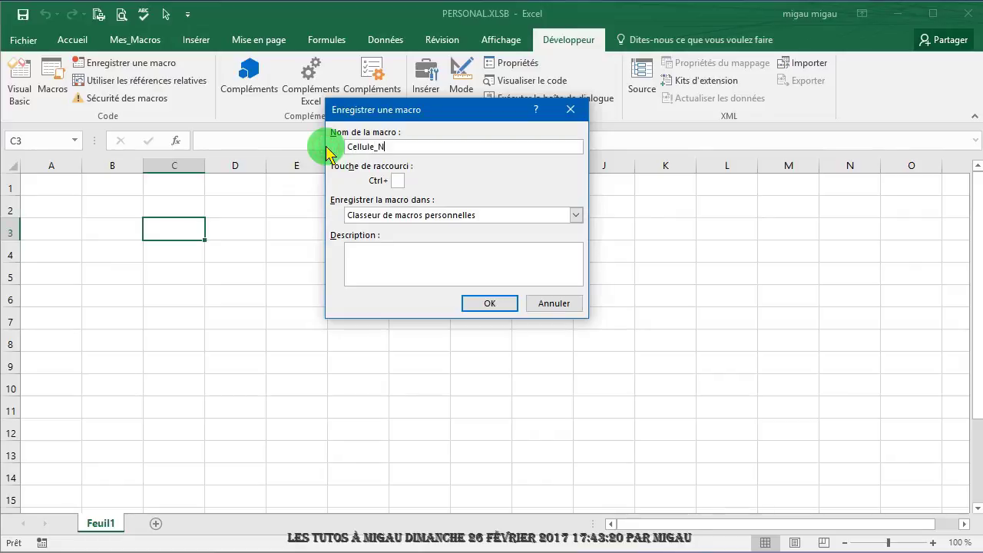
{"action": "type", "text": "ombre"}
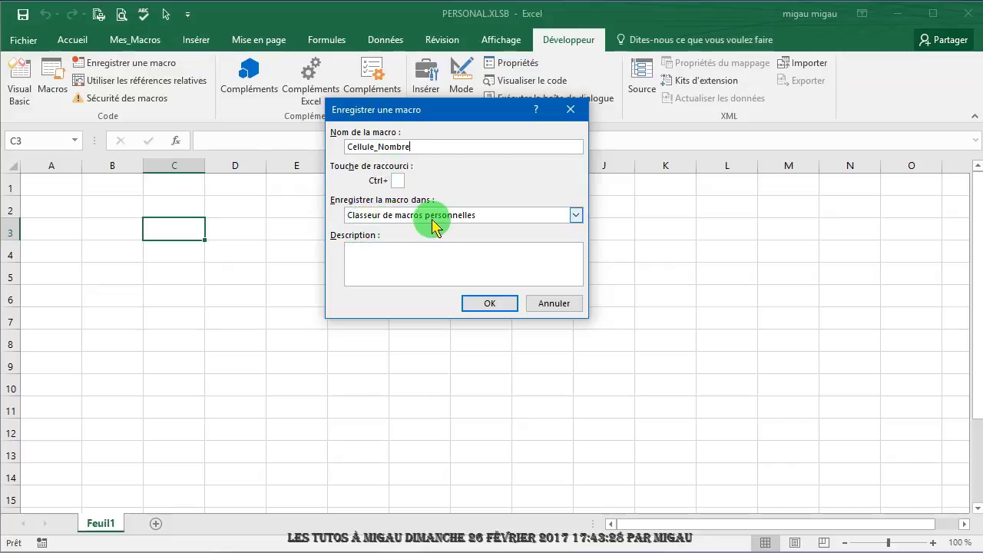
{"action": "left_click", "coordinate": [575, 215]}
{"action": "left_click", "coordinate": [473, 231]}
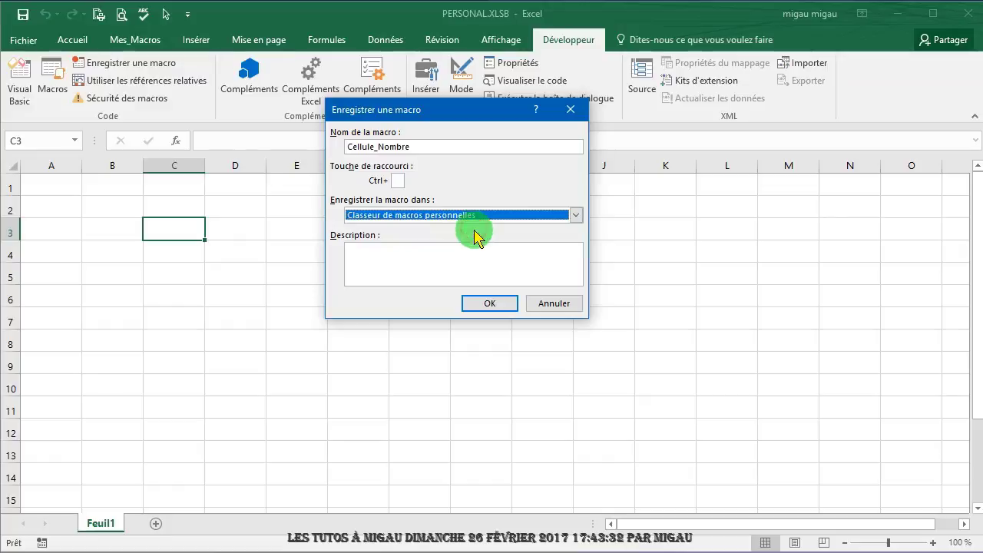
{"action": "left_click", "coordinate": [495, 304]}
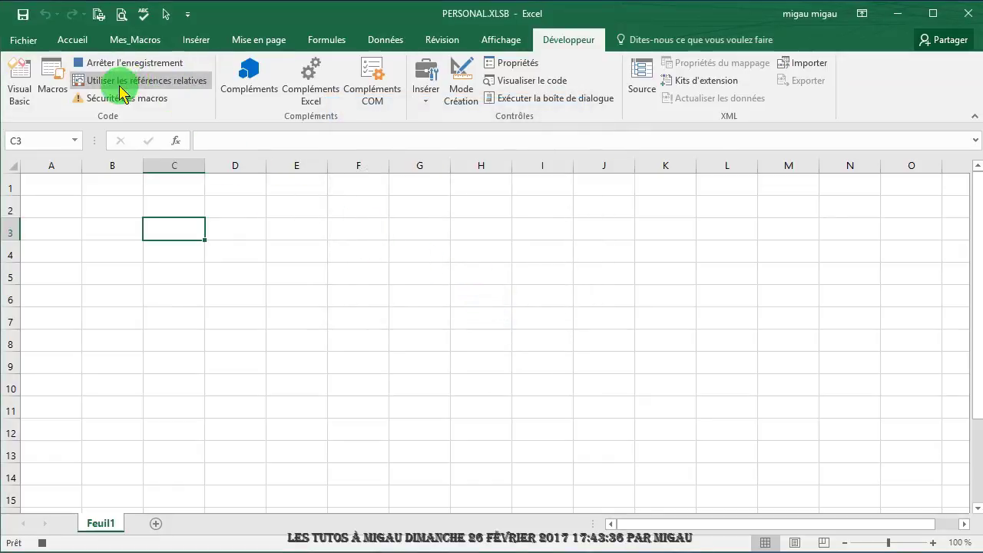
Apply the Nombre format to cell C3 and align its content to the right and bottom.
{"action": "left_click", "coordinate": [72, 43]}
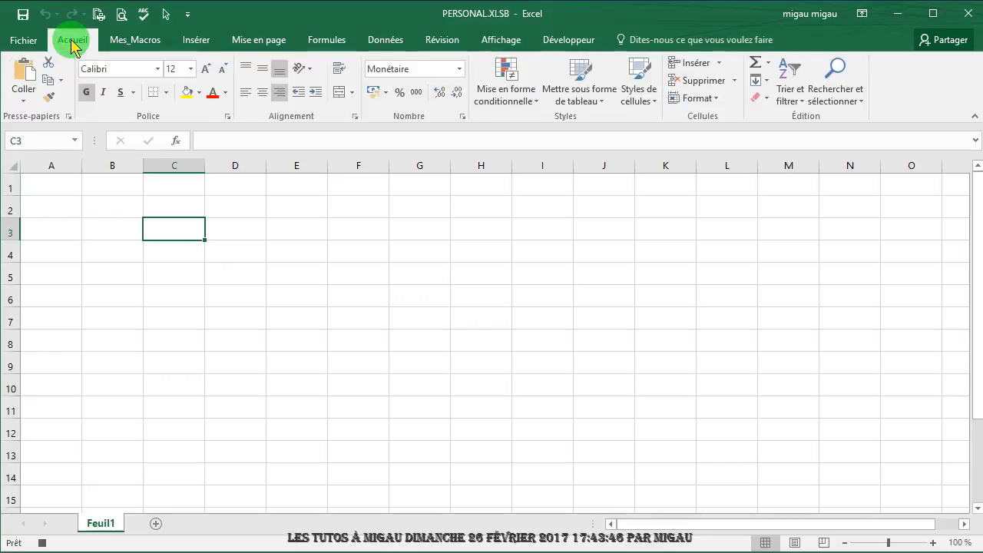
{"action": "left_click", "coordinate": [461, 70]}
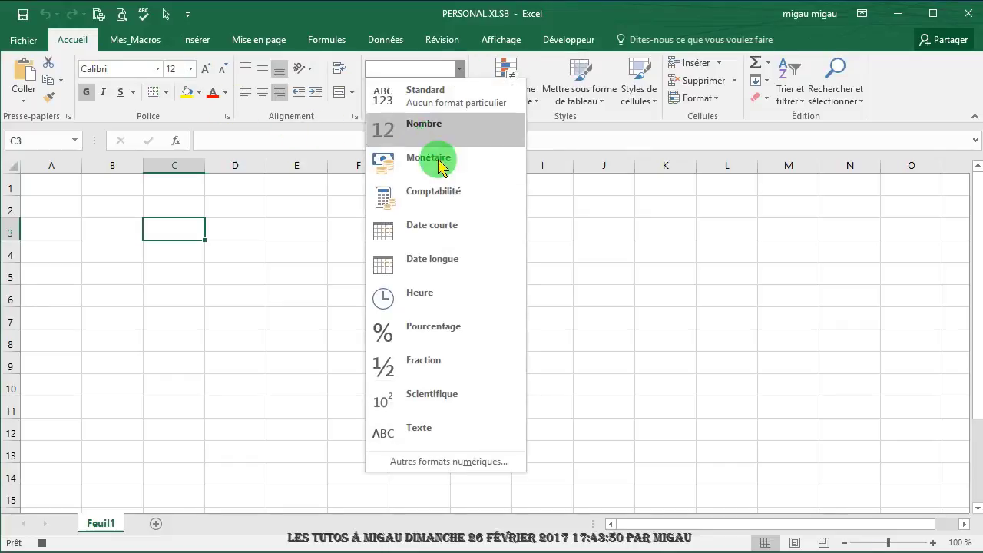
{"action": "left_click", "coordinate": [427, 132]}
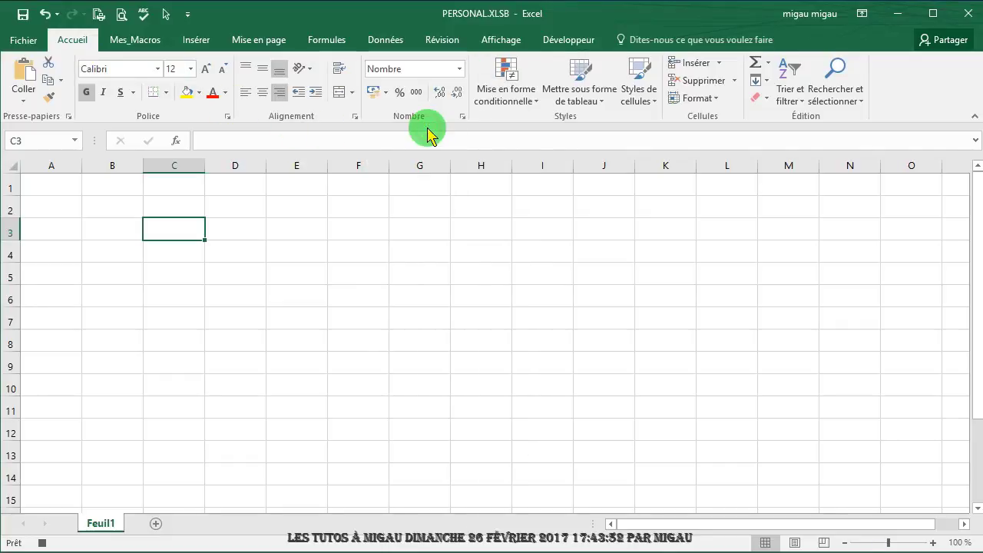
{"action": "left_click", "coordinate": [245, 92]}
{"action": "left_click", "coordinate": [245, 68]}
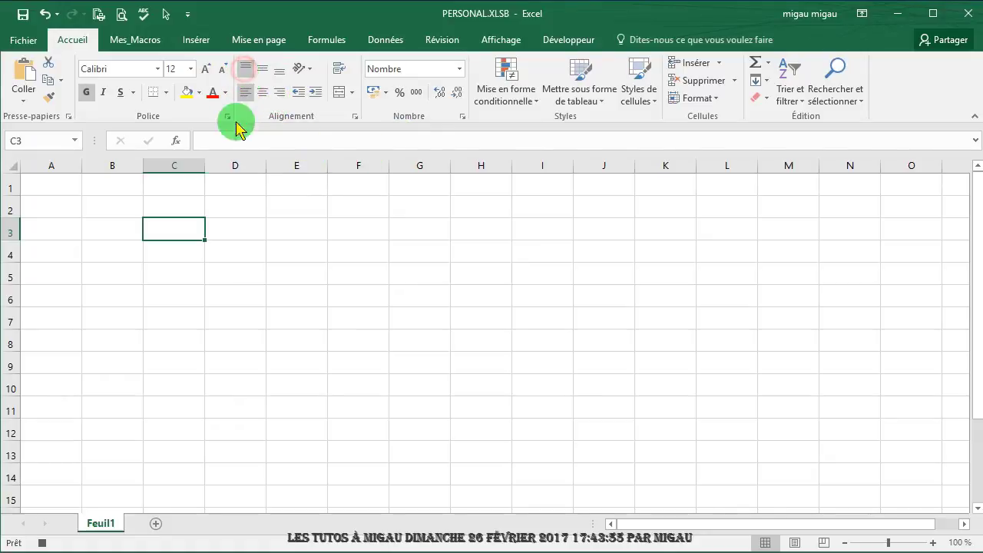
{"action": "left_click", "coordinate": [279, 93]}
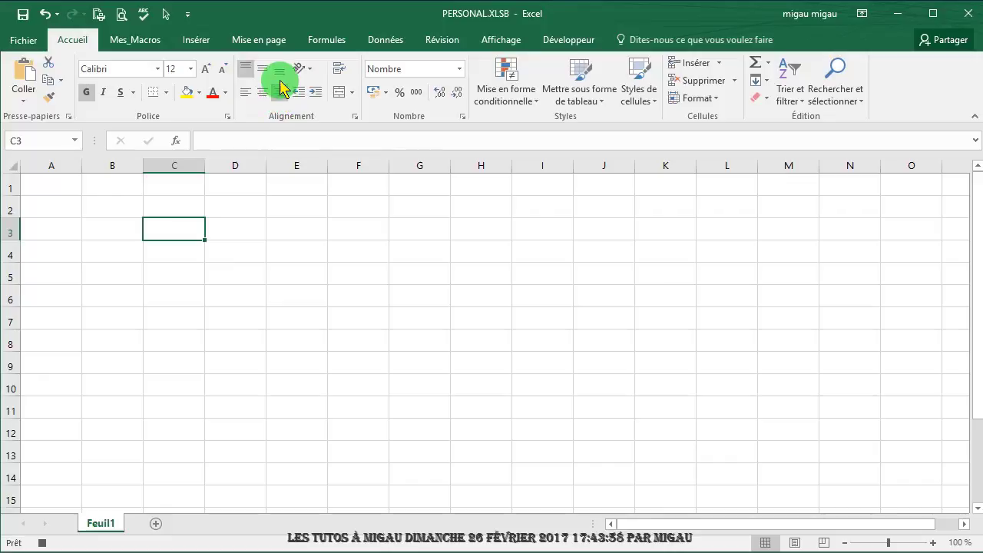
{"action": "left_click", "coordinate": [281, 75]}
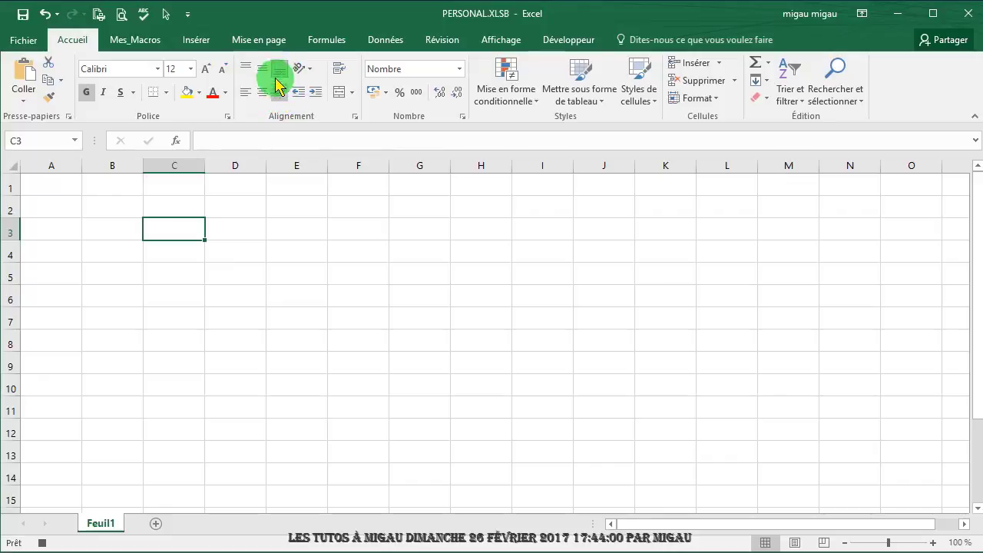
Set cell C3's font to size 11 in bold and apply Toutes les bordures to it.
{"action": "left_click", "coordinate": [189, 69]}
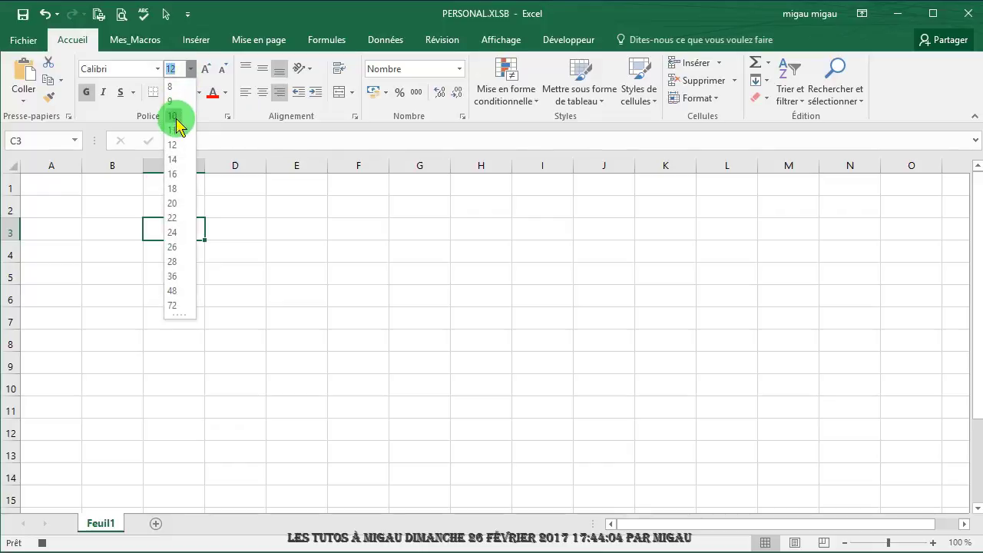
{"action": "left_click", "coordinate": [176, 124]}
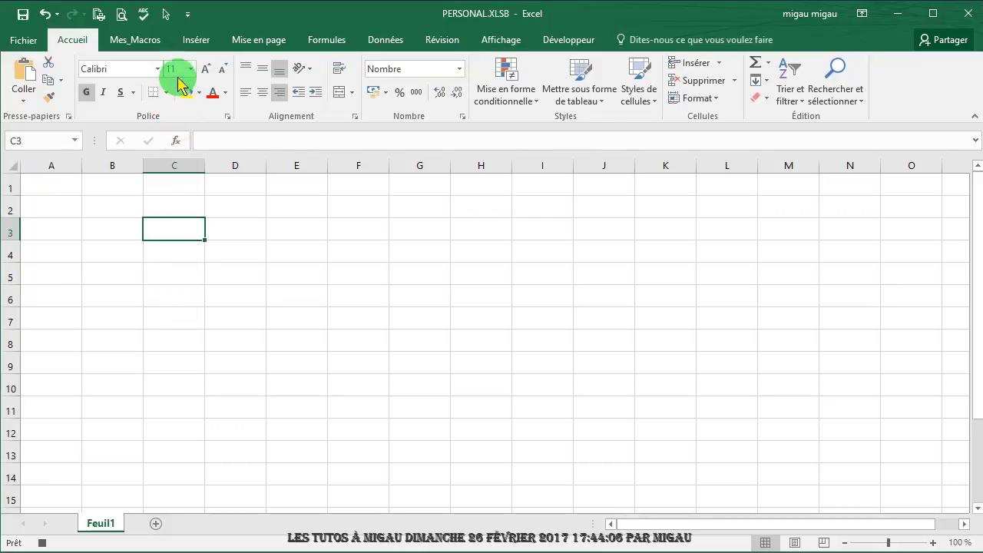
{"action": "left_click", "coordinate": [88, 96]}
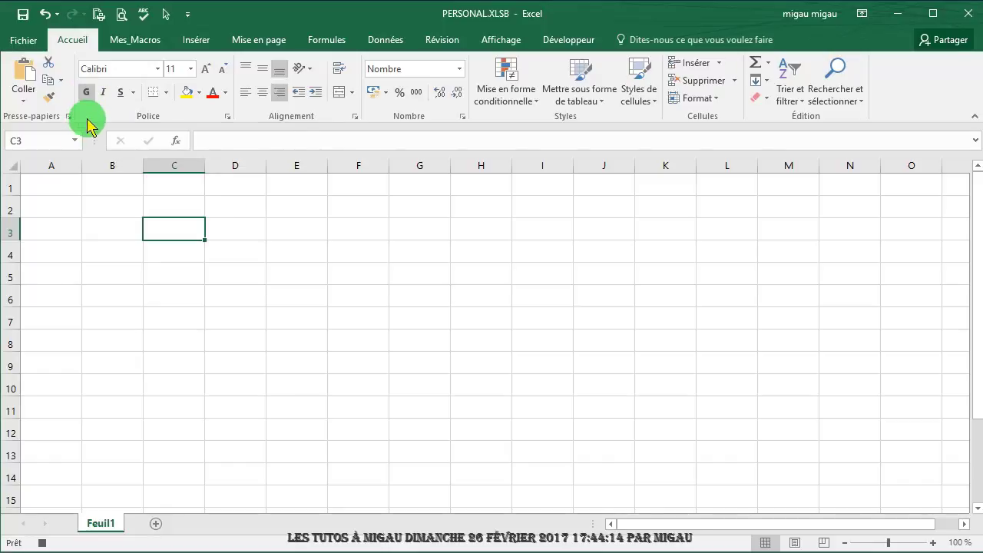
{"action": "left_click", "coordinate": [165, 93]}
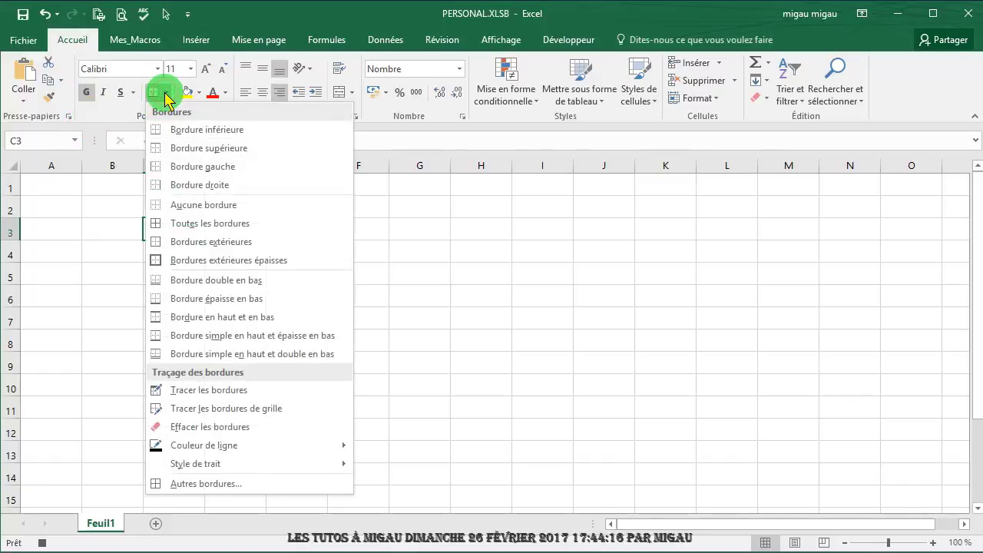
{"action": "left_click", "coordinate": [160, 224]}
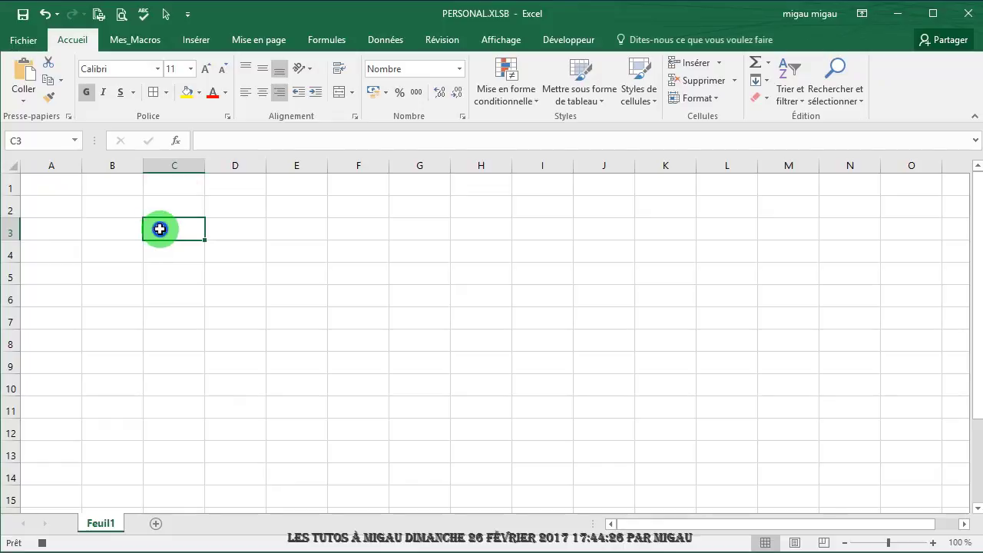
In the cell format settings for C3, choose the red -1234,10 style with minus sign for negative numbers.
{"action": "right_click", "coordinate": [160, 229]}
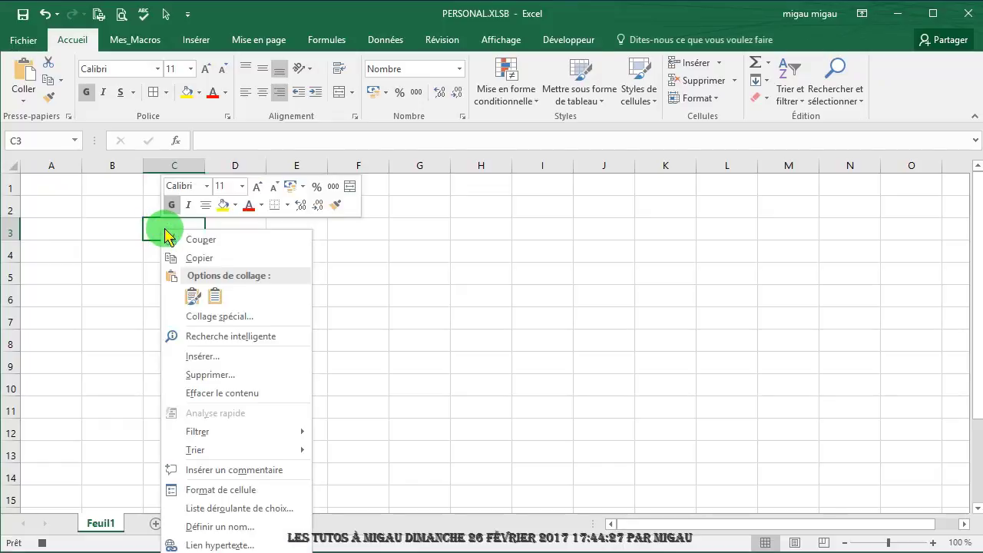
{"action": "left_click", "coordinate": [218, 489]}
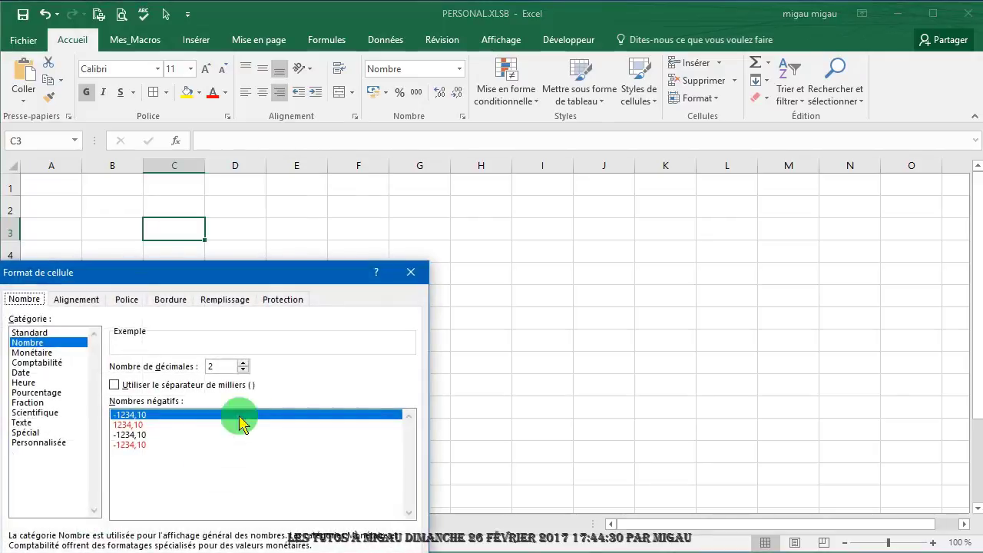
{"action": "left_click_drag", "start_coordinate": [259, 274], "coordinate": [486, 47]}
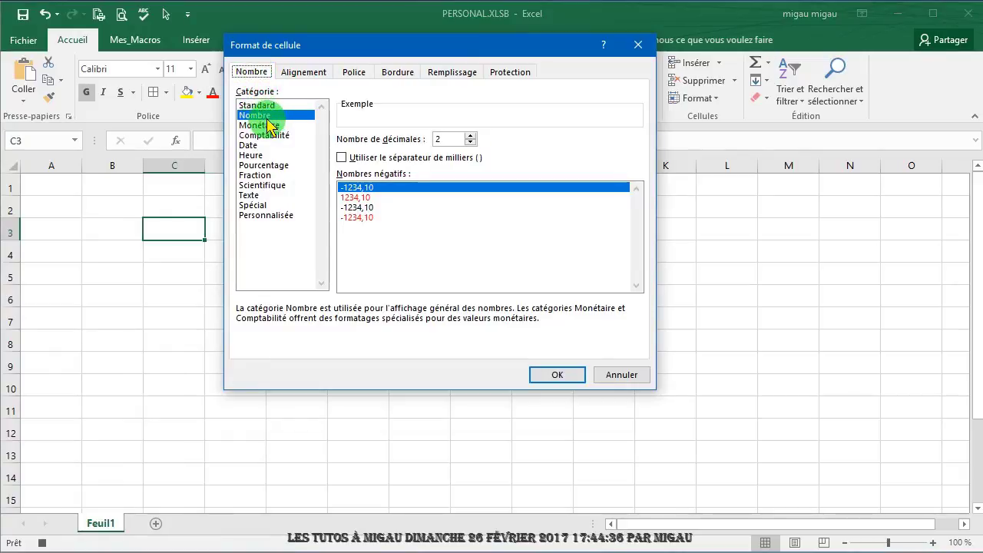
{"action": "left_click", "coordinate": [355, 217]}
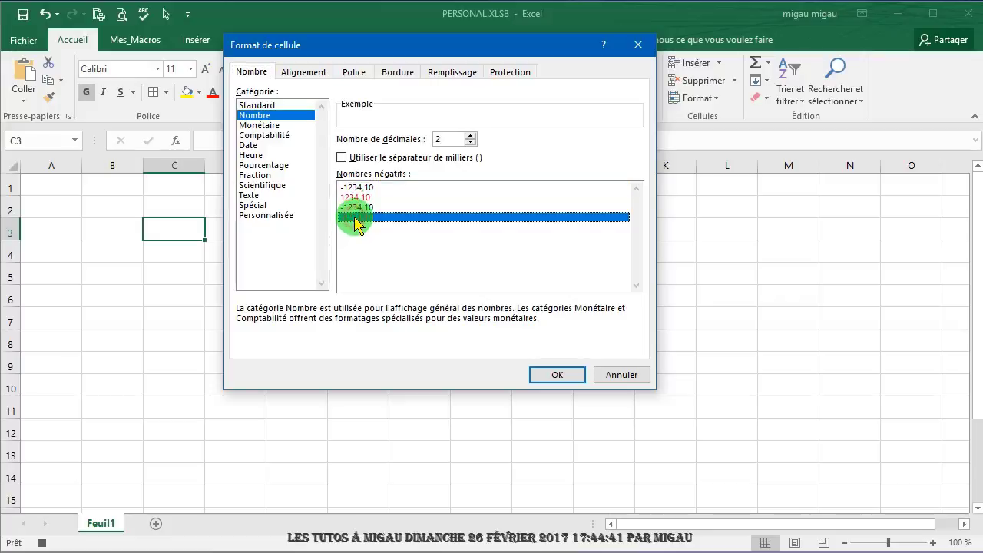
{"action": "left_click", "coordinate": [558, 374]}
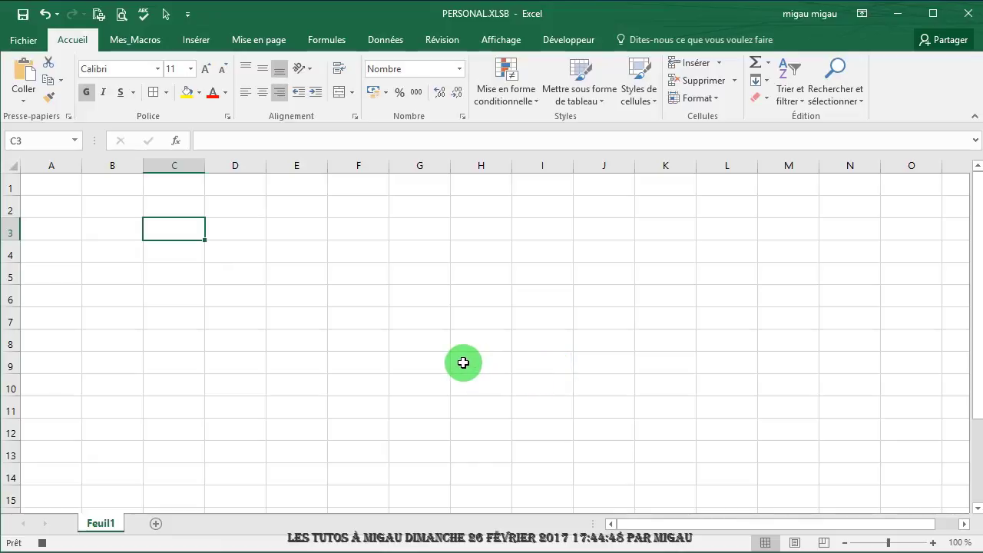
Stop the macro recording and close the workbook, saving the changes to PERSONAL.XLSB.
{"action": "left_click", "coordinate": [566, 42]}
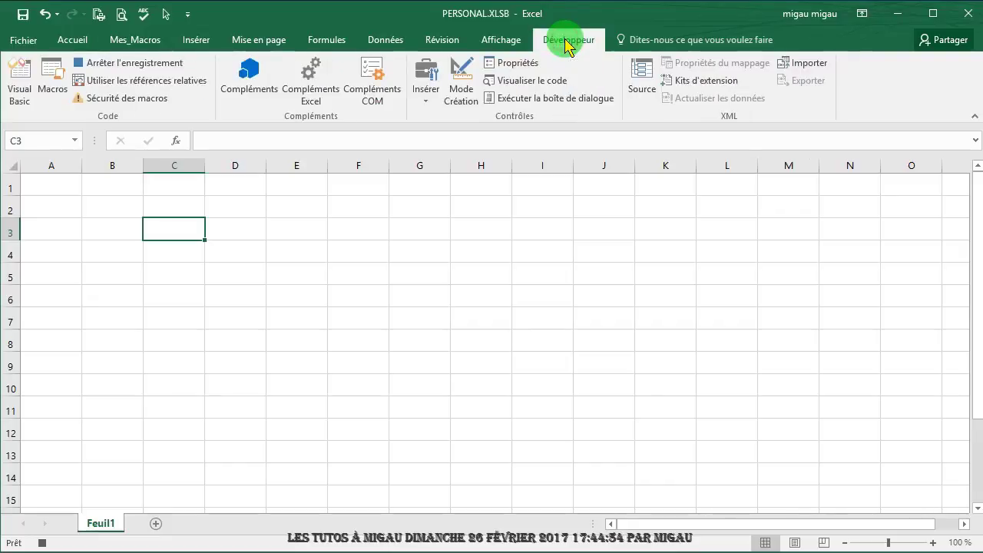
{"action": "left_click", "coordinate": [120, 66]}
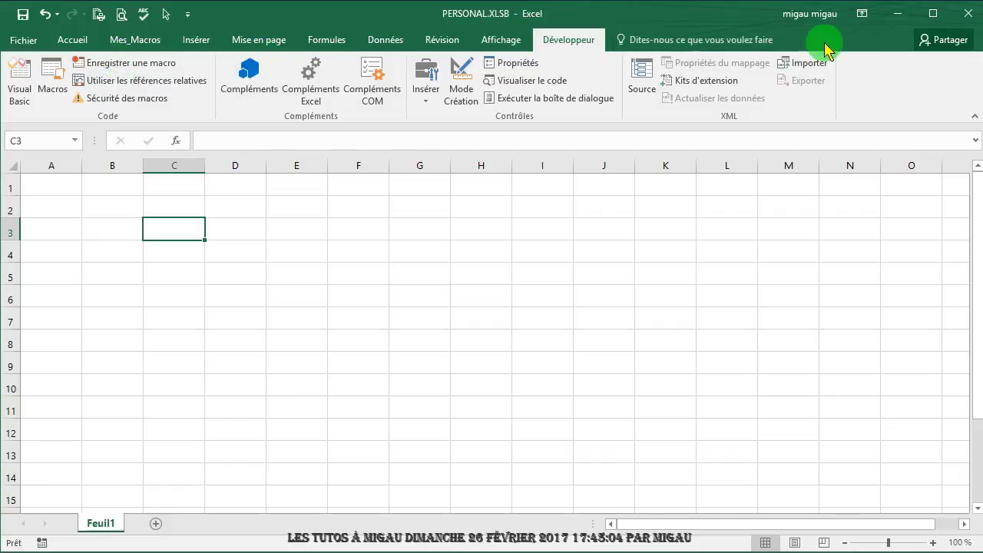
{"action": "left_click", "coordinate": [967, 17]}
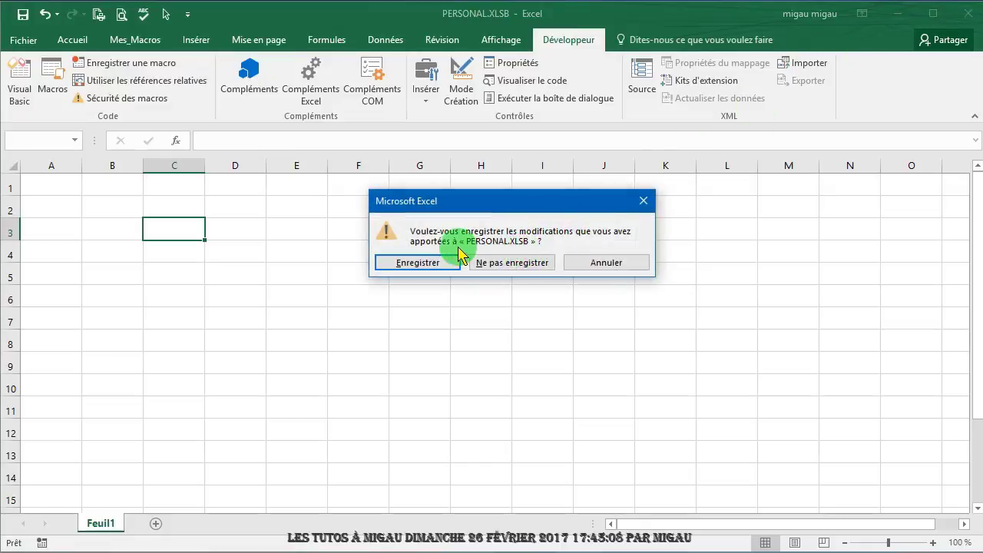
{"action": "left_click", "coordinate": [419, 264]}
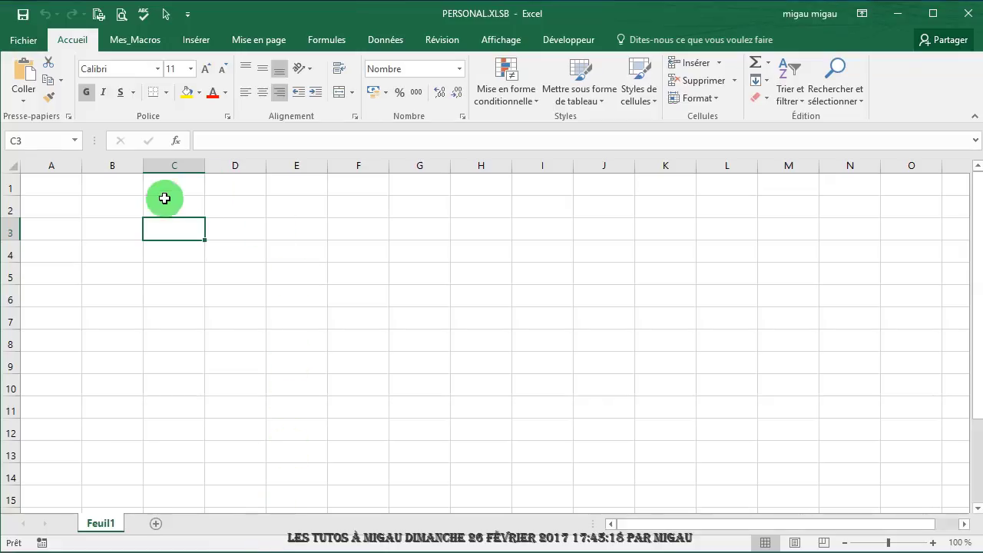
Open the ribbon customization options and list the commands of the Macros category.
{"action": "left_click", "coordinate": [130, 45]}
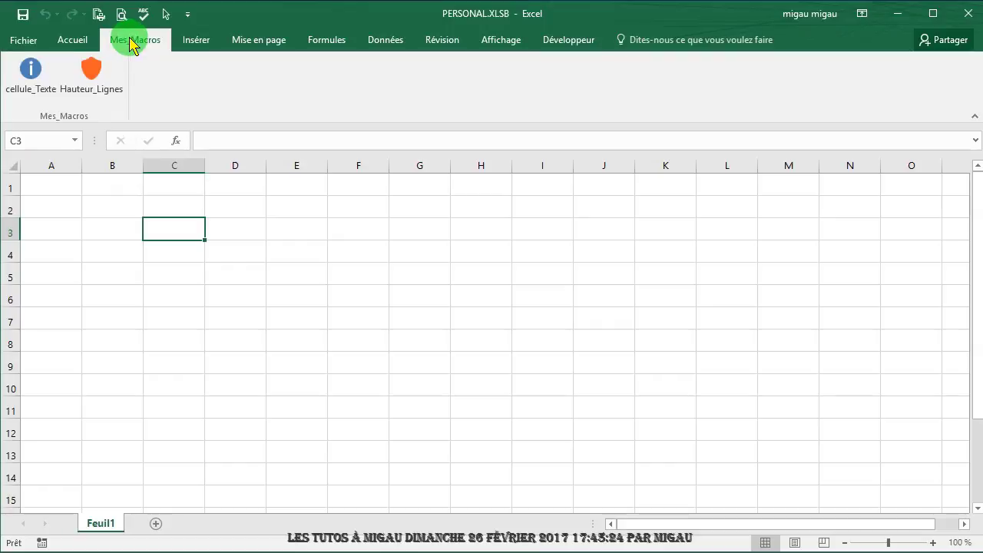
{"action": "left_click", "coordinate": [22, 41]}
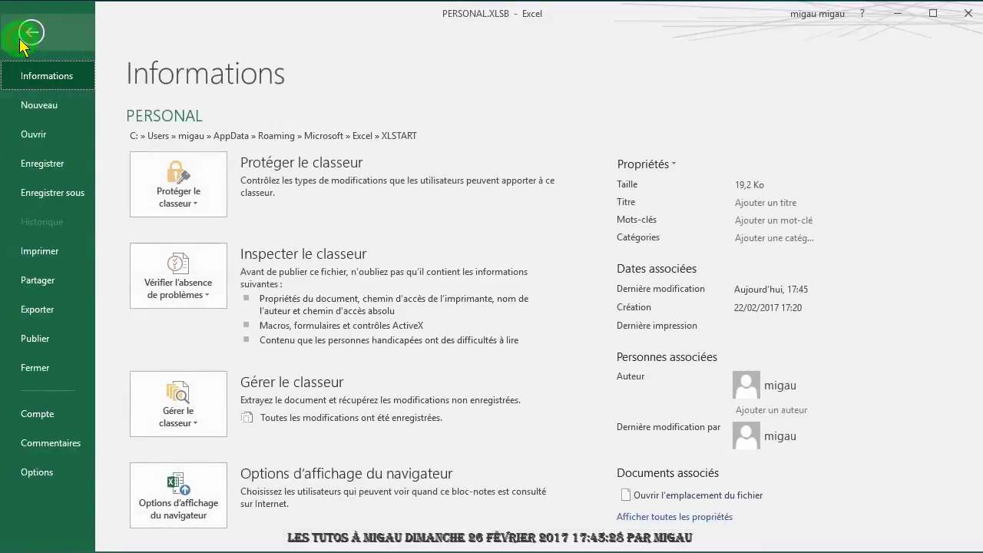
{"action": "left_click", "coordinate": [38, 470]}
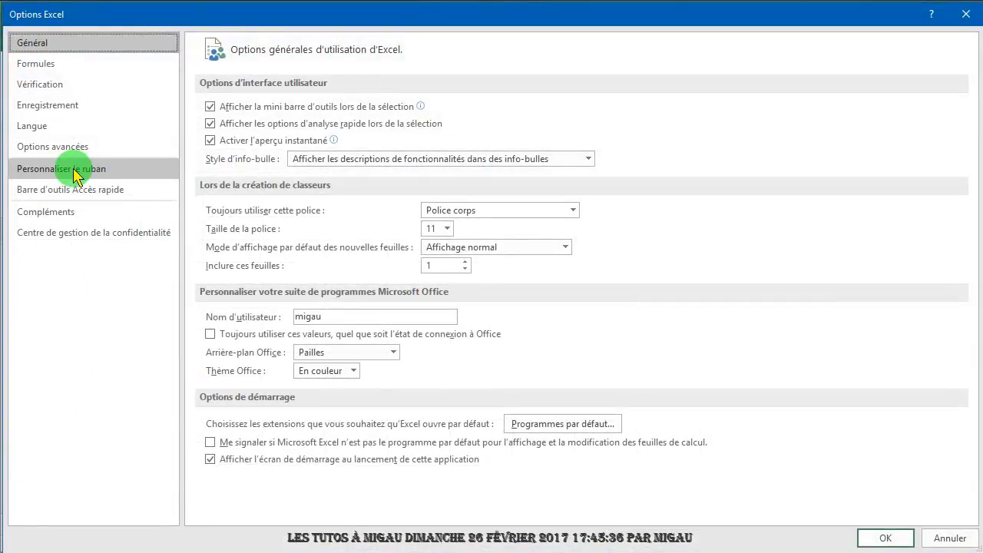
{"action": "left_click", "coordinate": [74, 170]}
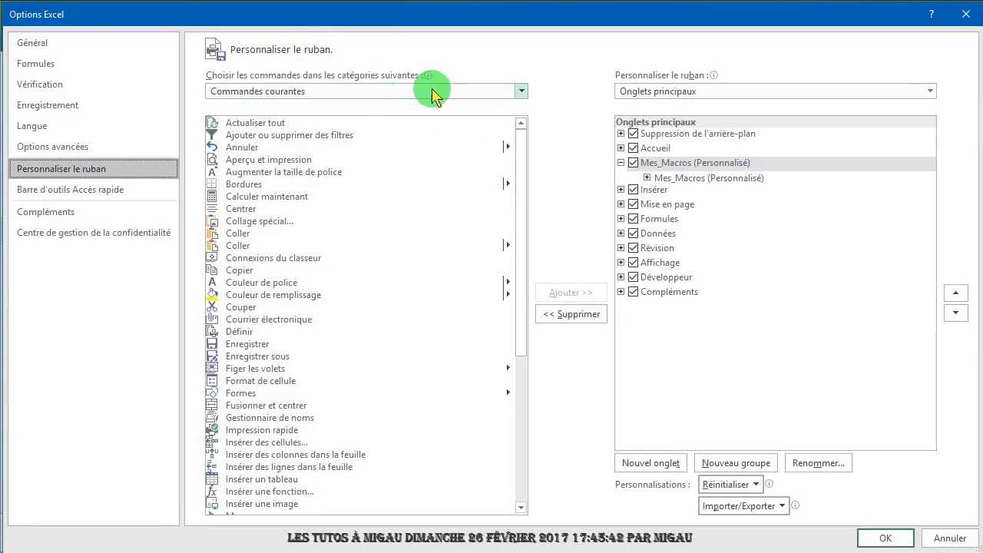
{"action": "left_click", "coordinate": [520, 92]}
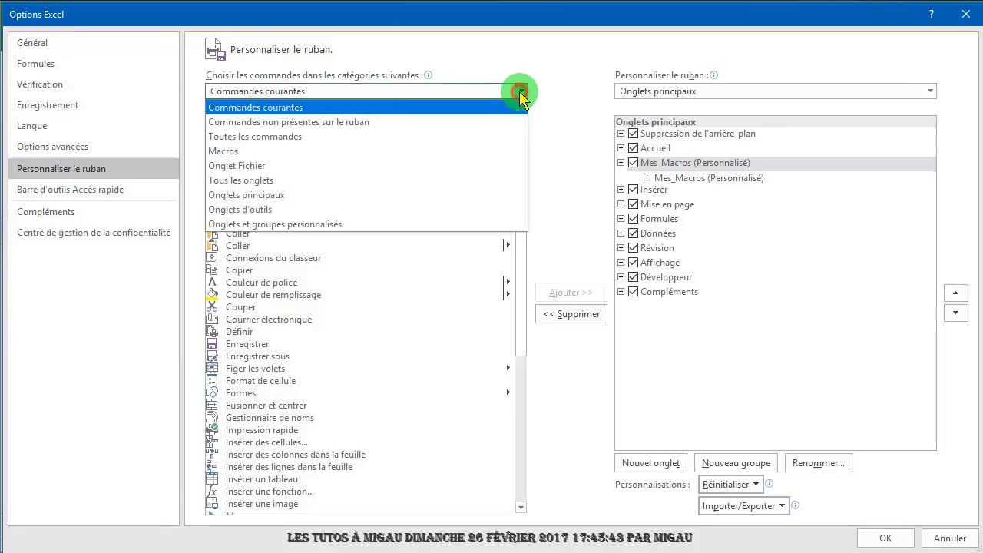
{"action": "left_click", "coordinate": [233, 152]}
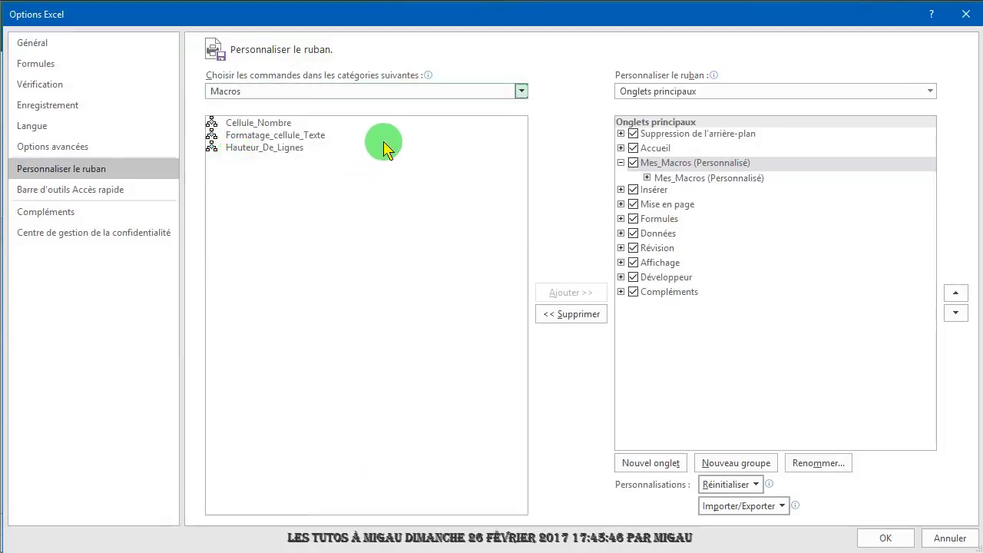
Add the Cellule_Nombre macro to the Mes_Macros group of the custom Mes_Macros ribbon tab.
{"action": "left_click", "coordinate": [265, 125]}
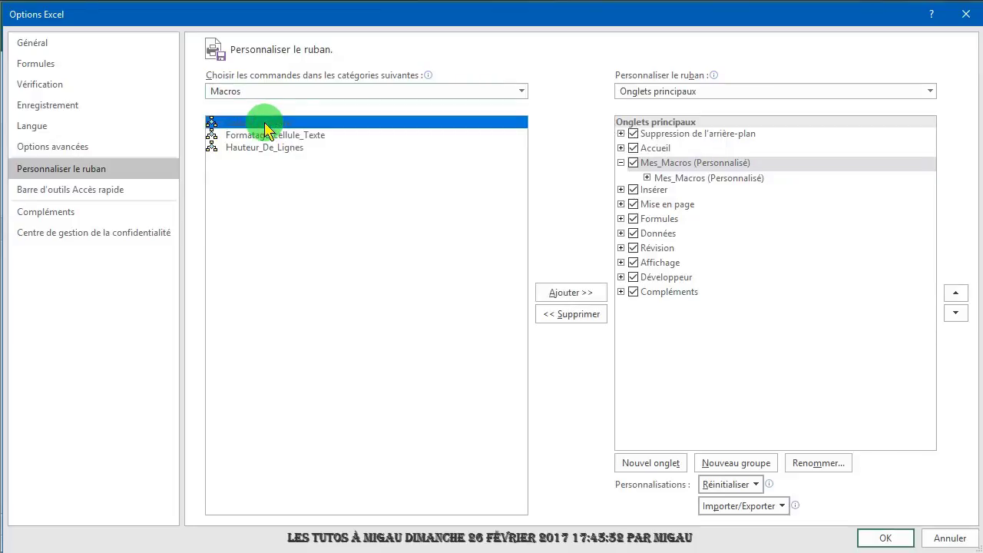
{"action": "left_click", "coordinate": [682, 179]}
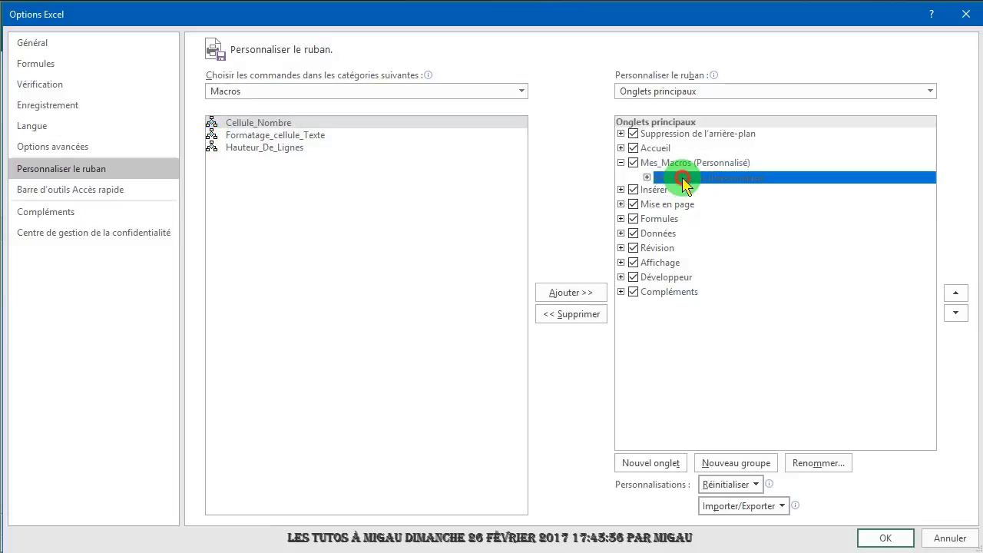
{"action": "left_click", "coordinate": [566, 294]}
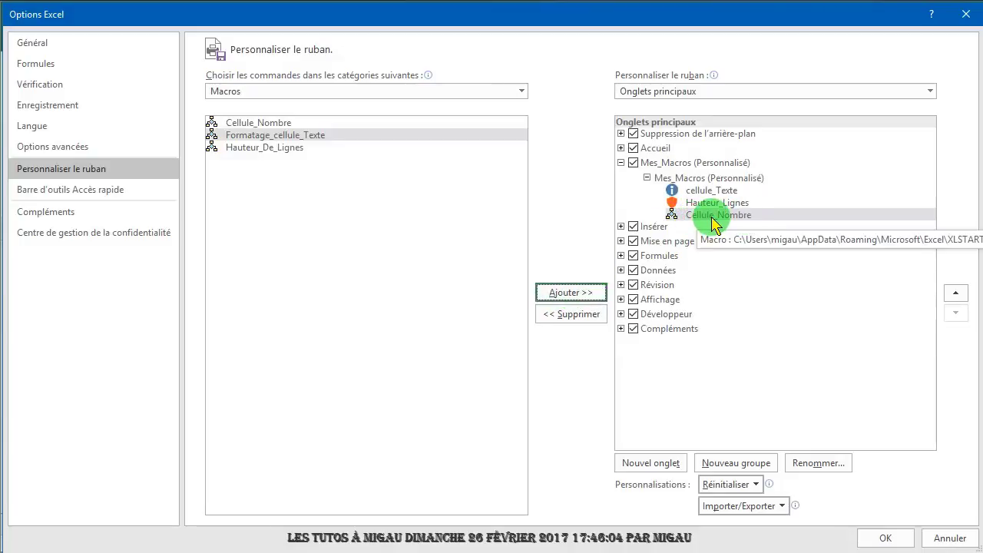
Give the Cellule_Nombre command in the Mes_Macros group the orange diamond symbol with an exclamation mark and apply the ribbon customization.
{"action": "right_click", "coordinate": [713, 219]}
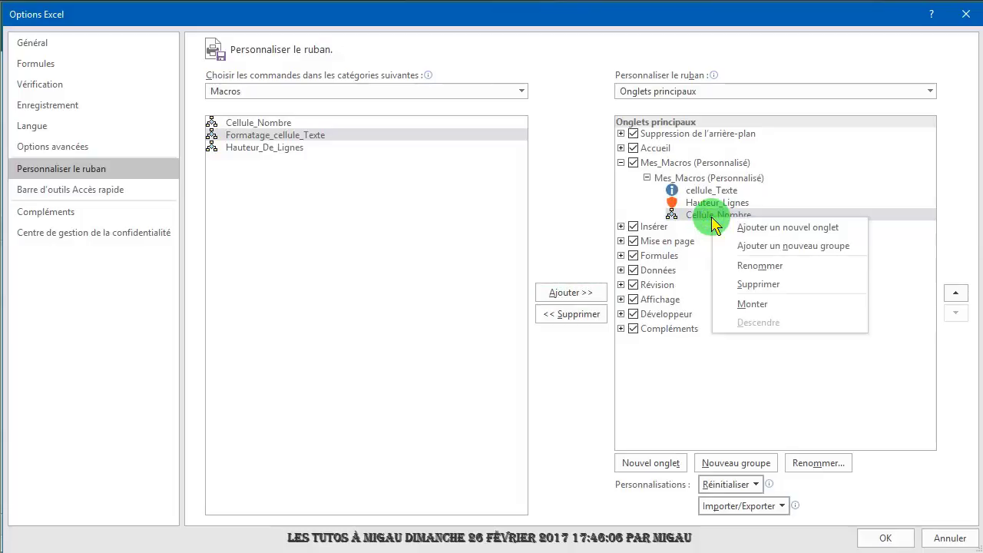
{"action": "left_click", "coordinate": [762, 268]}
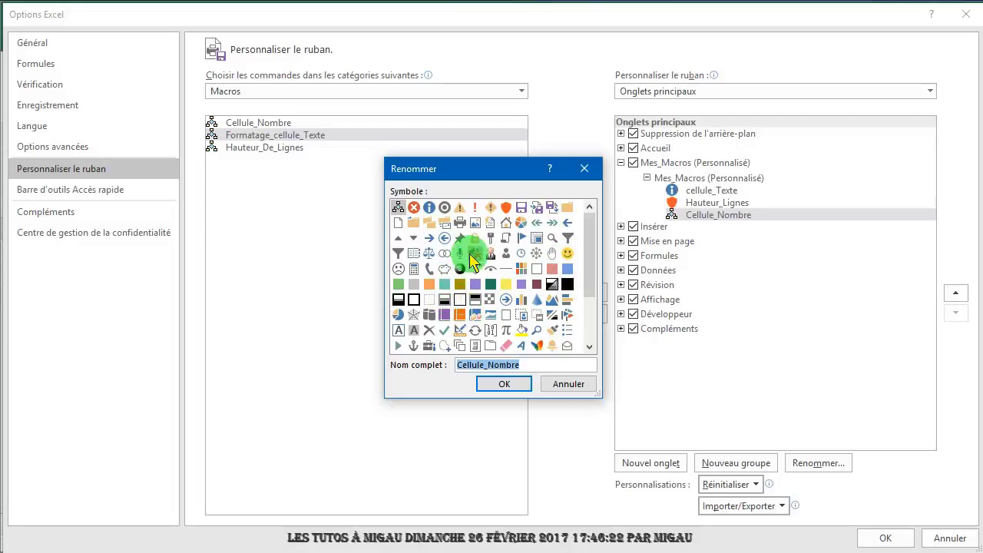
{"action": "left_click", "coordinate": [492, 209]}
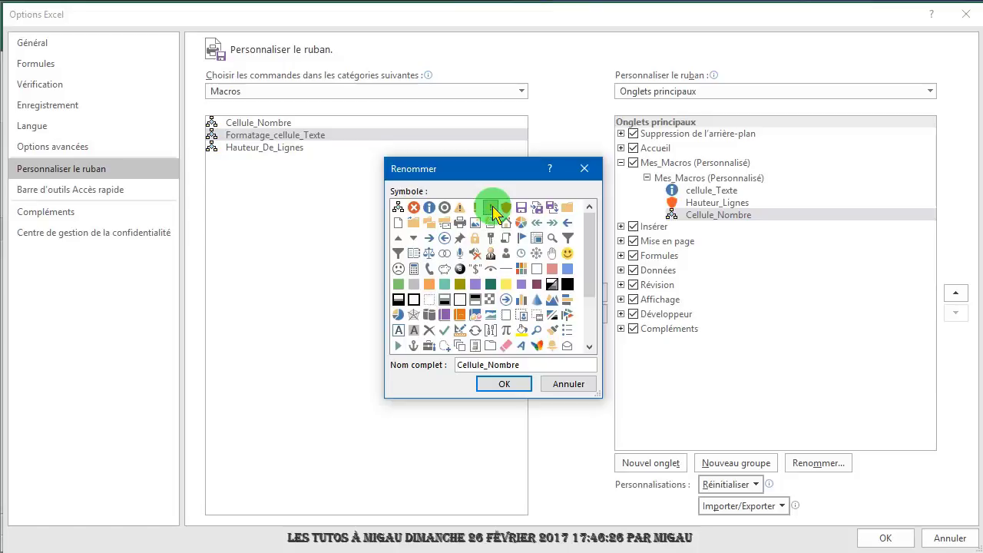
{"action": "left_click", "coordinate": [503, 384]}
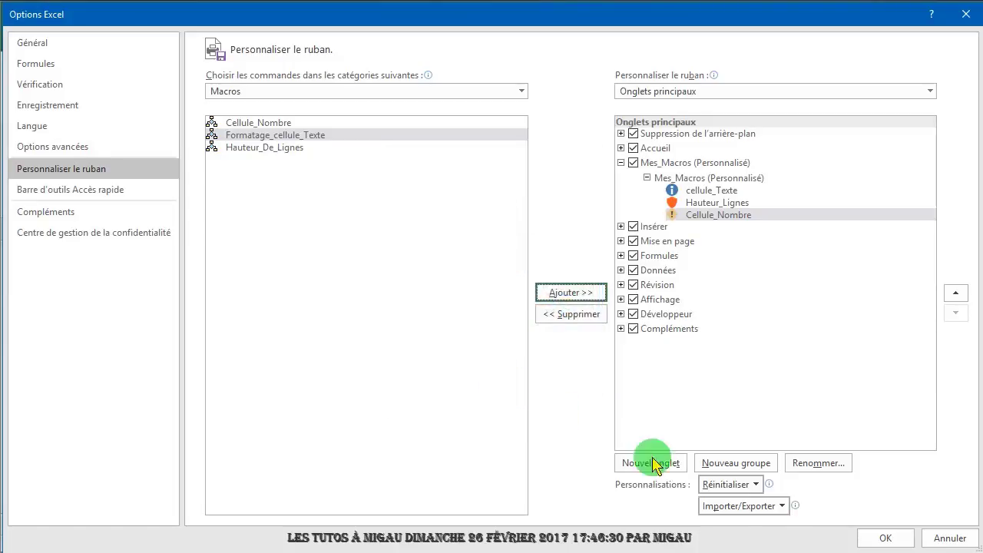
{"action": "left_click", "coordinate": [891, 540]}
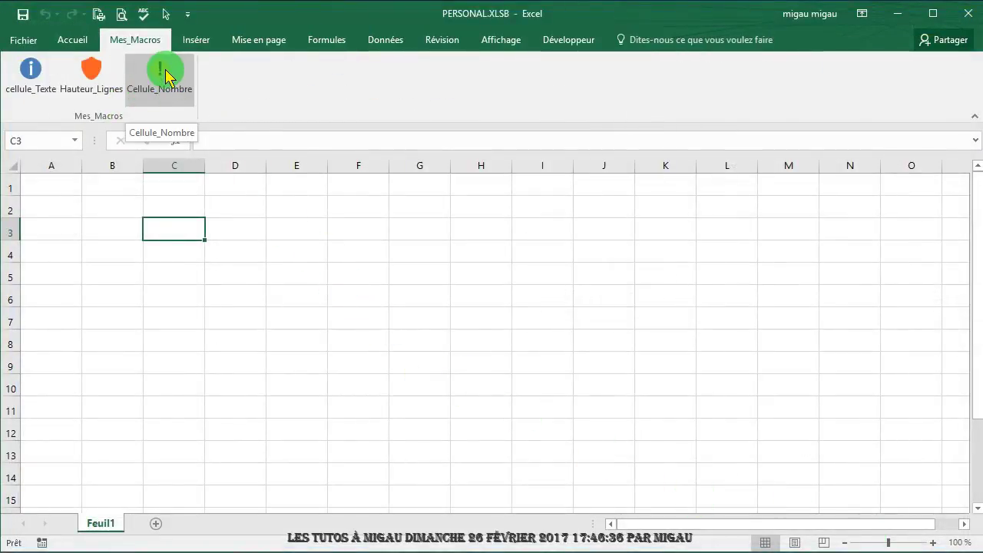
Run the Cellule_Nombre macro on cell E3 and move the selection to D6.
{"action": "left_click", "coordinate": [75, 43]}
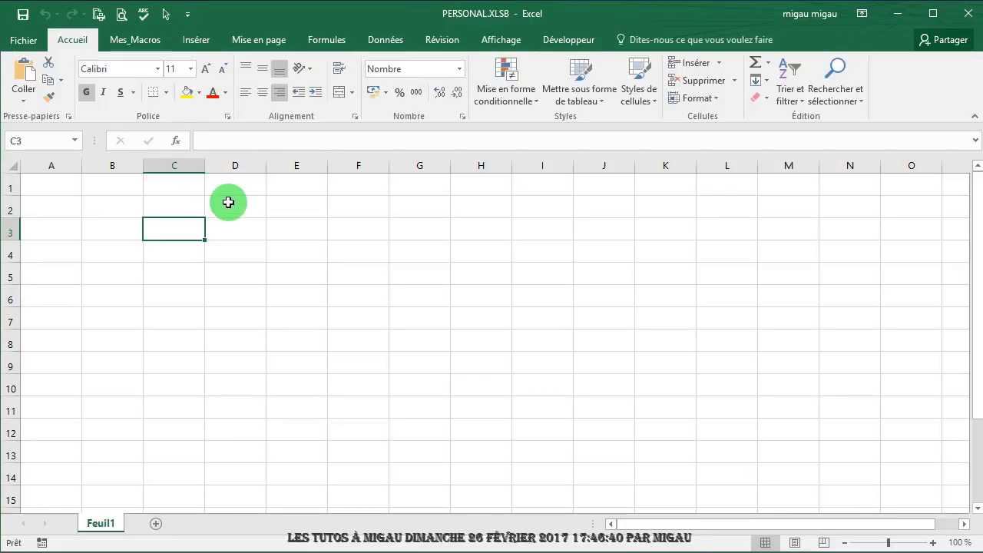
{"action": "left_click", "coordinate": [290, 226]}
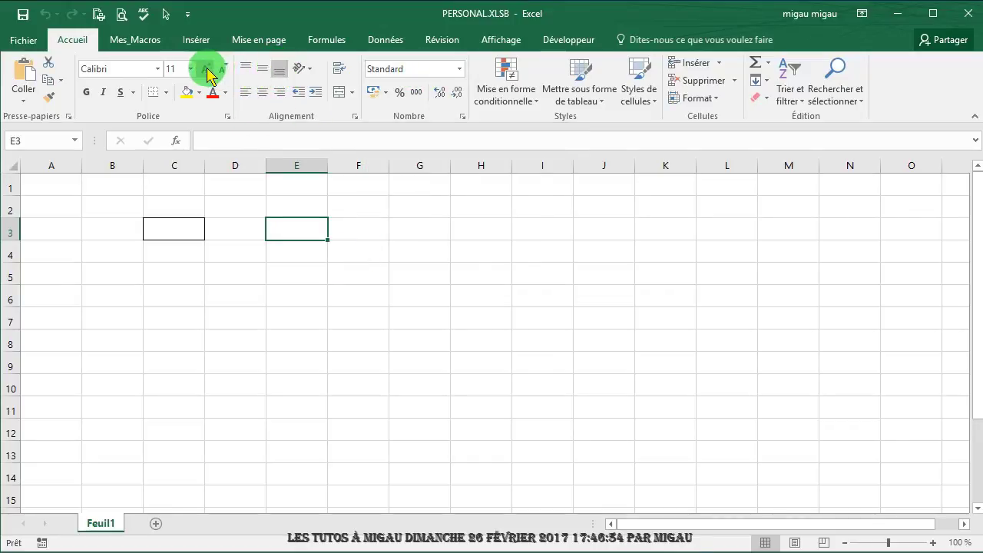
{"action": "left_click", "coordinate": [135, 40]}
{"action": "left_click", "coordinate": [155, 81]}
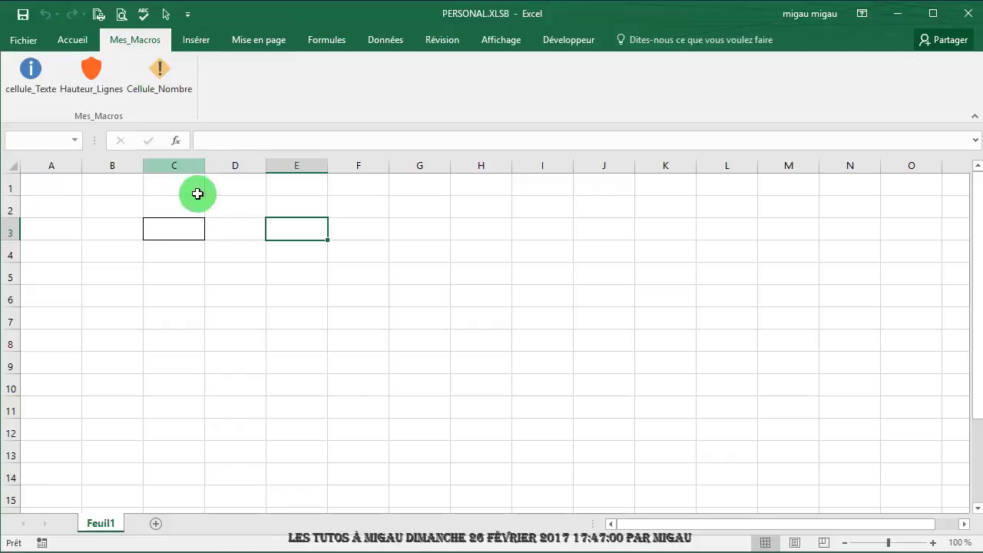
{"action": "left_click", "coordinate": [221, 300]}
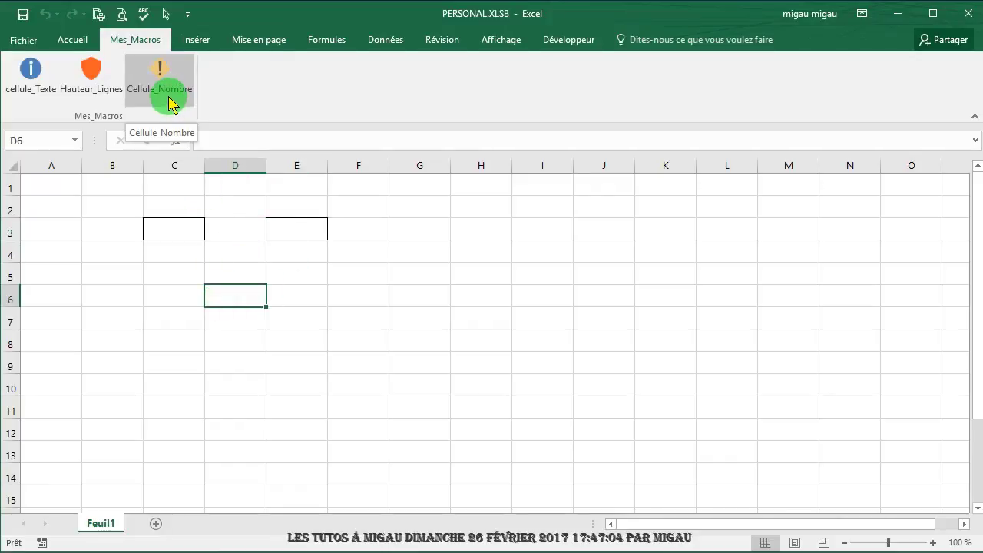
Examine the font, bold, border, alignment and number format settings of cell E3.
{"action": "left_click", "coordinate": [74, 42]}
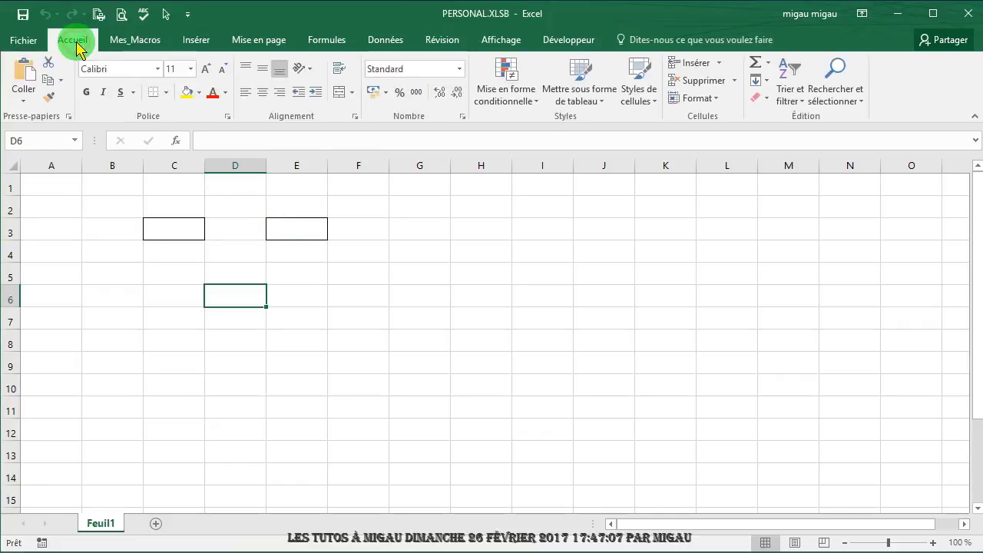
{"action": "left_click", "coordinate": [303, 231]}
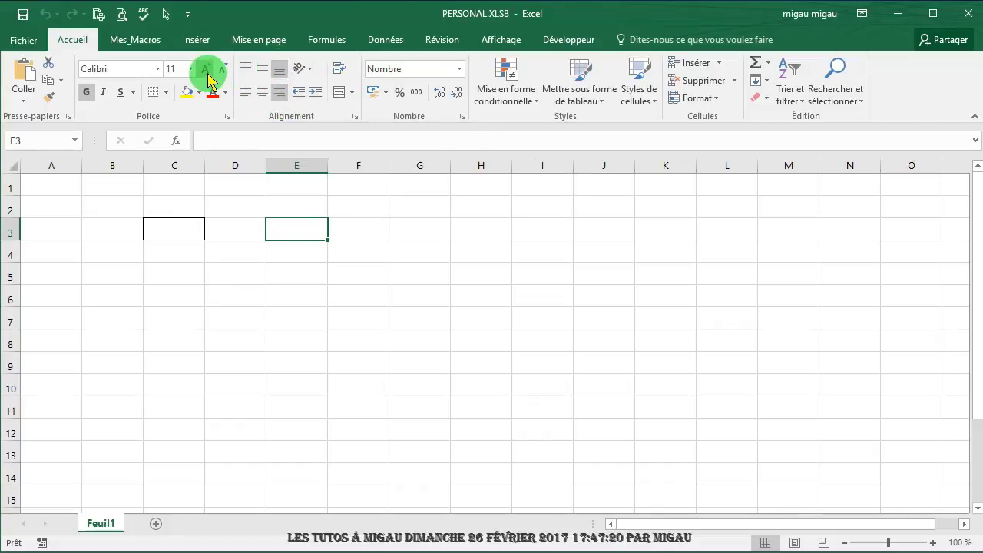
{"action": "left_click", "coordinate": [156, 93]}
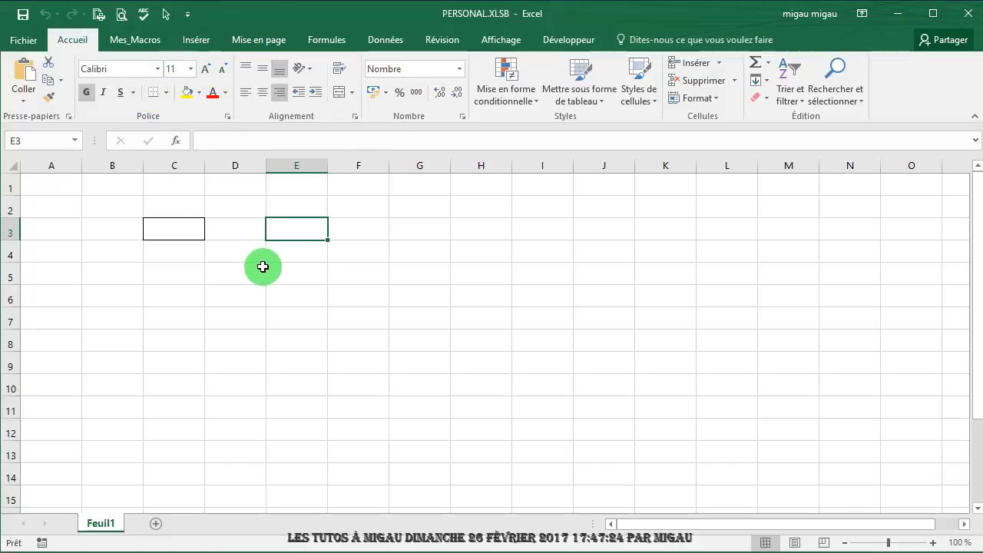
{"action": "left_click", "coordinate": [293, 265]}
{"action": "left_click", "coordinate": [286, 228]}
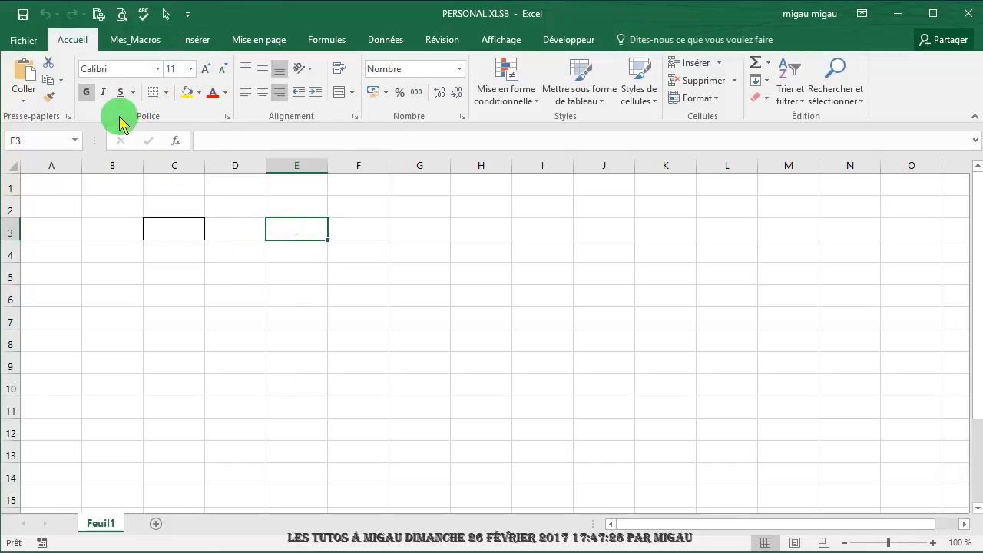
{"action": "left_click", "coordinate": [93, 102]}
Enter 15 in cell E3 to test its number formatting.
{"action": "left_click", "coordinate": [286, 229]}
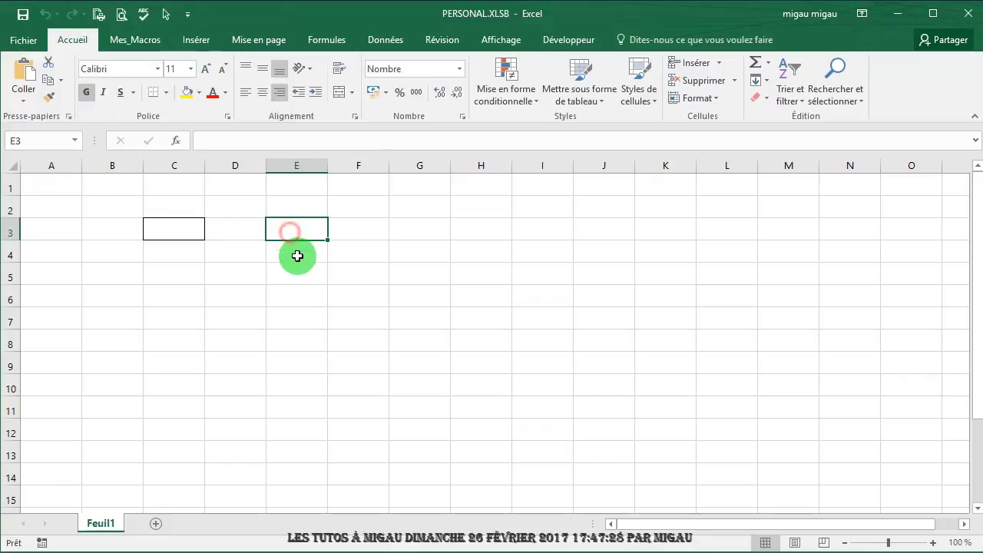
{"action": "type", "text": "15"}
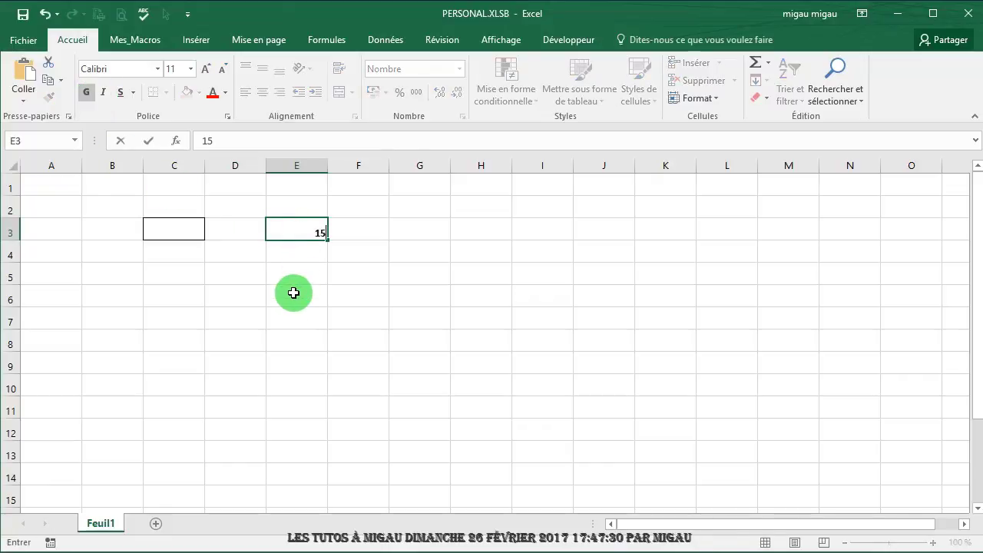
{"action": "key", "text": "Return"}
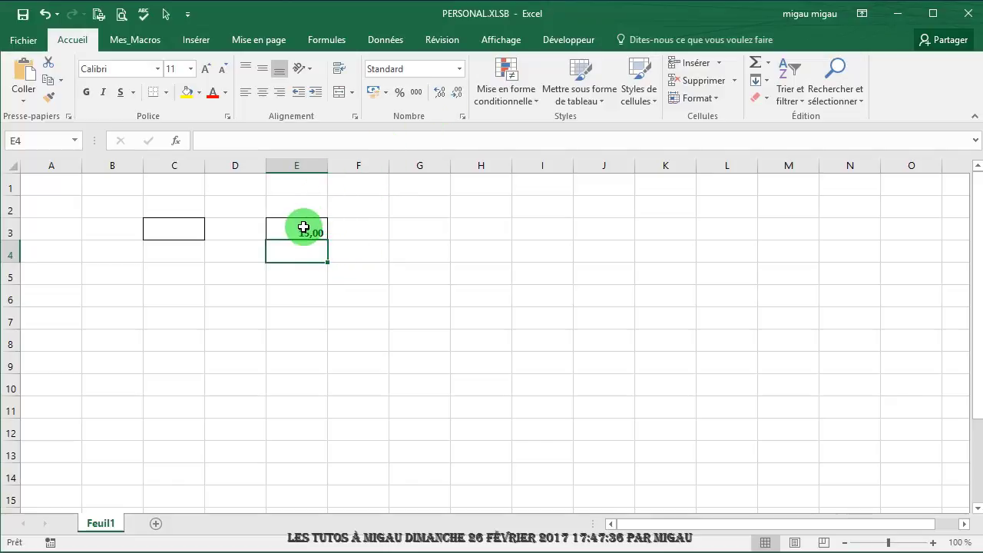
Show the Mes_Macros commands again and select cell E3.
{"action": "left_click", "coordinate": [138, 44]}
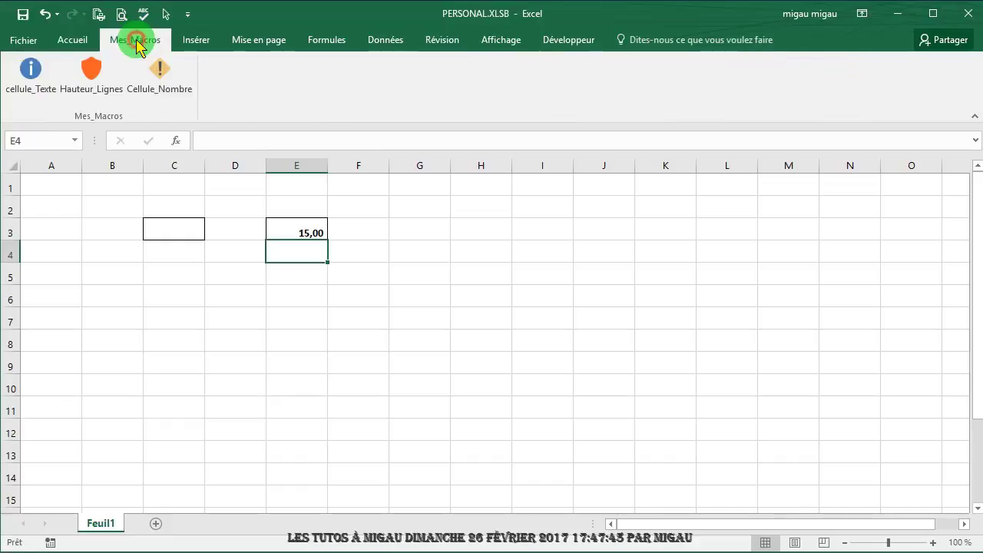
{"action": "left_click", "coordinate": [32, 75]}
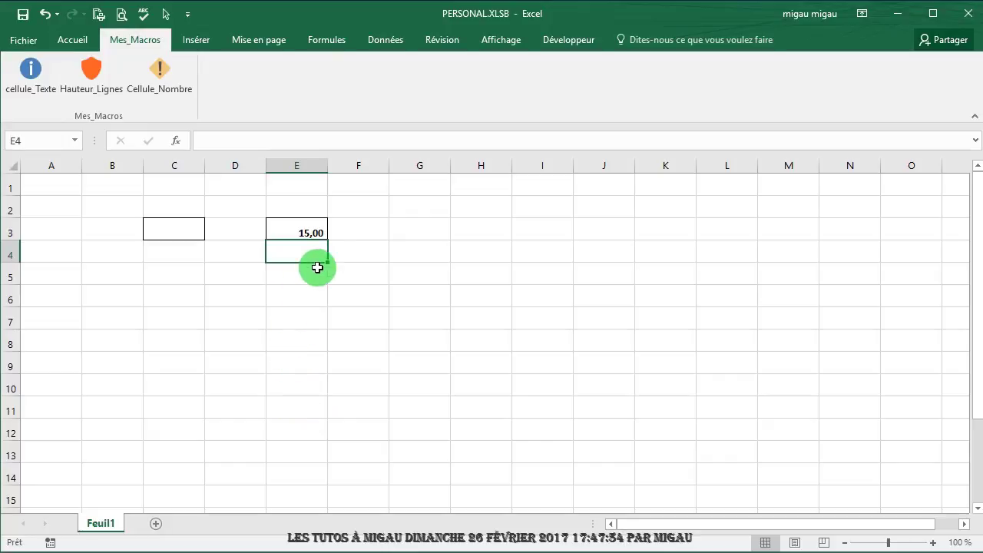
{"action": "left_click", "coordinate": [313, 230]}
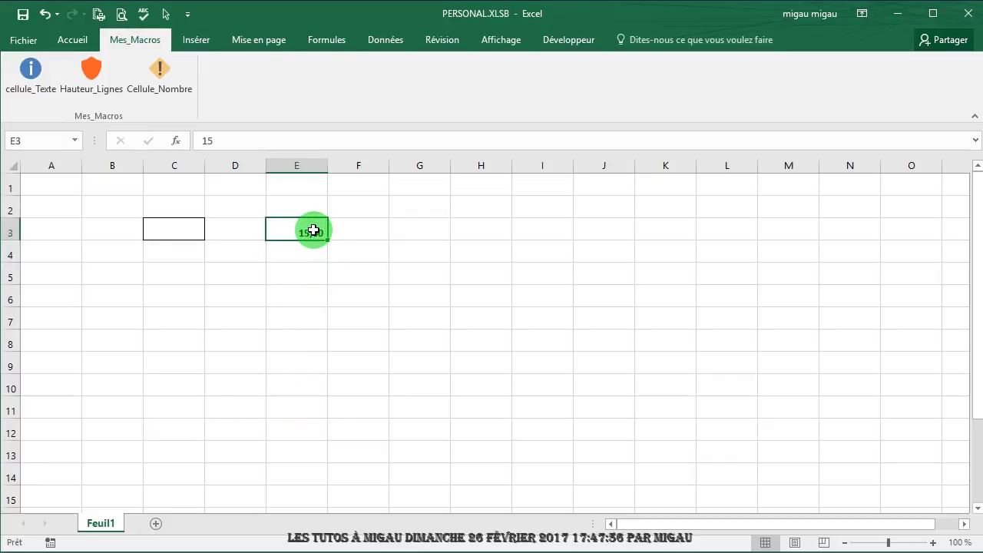